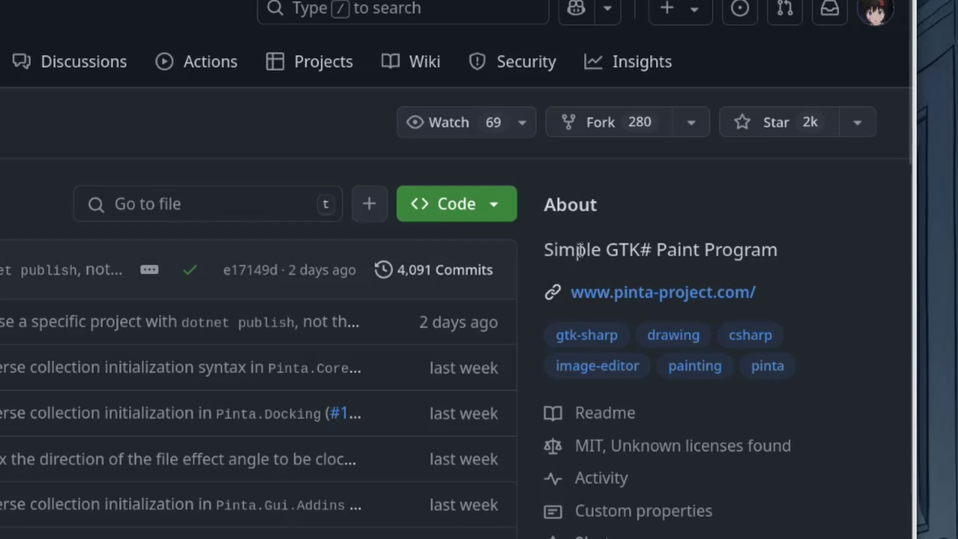
Step: Highlight the 'Simple GTK# Paint Program' description and the README's Paint.Net 3.0 clone sentence
{"action": "triple_click", "coordinate": [579, 249]}
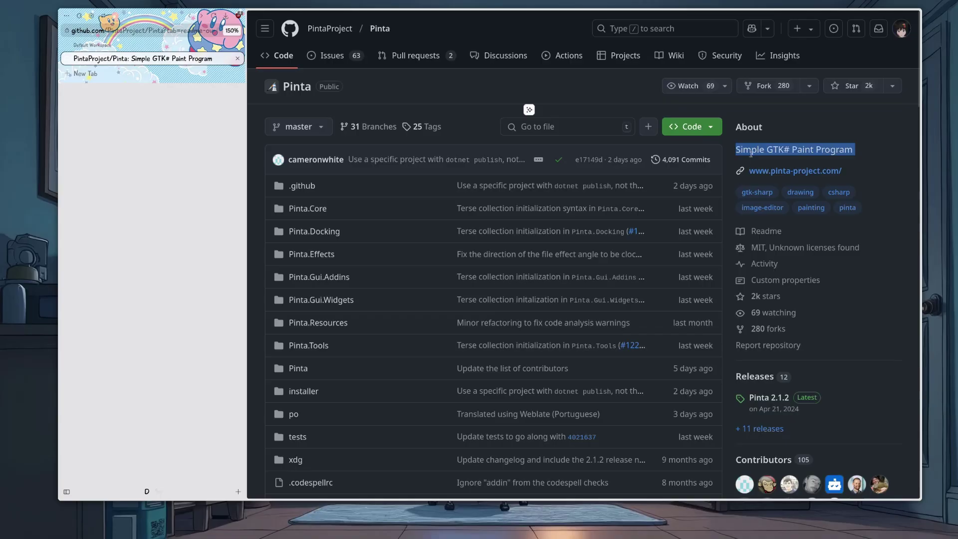
{"action": "scroll", "coordinate": [549, 209], "scroll_direction": "down", "scroll_amount": 4}
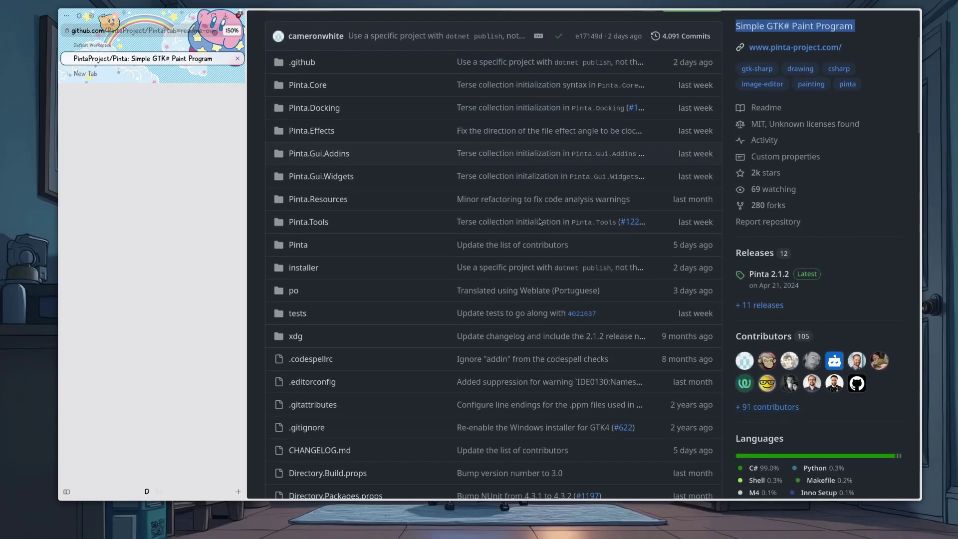
{"action": "scroll", "coordinate": [540, 218], "scroll_direction": "down", "scroll_amount": 3}
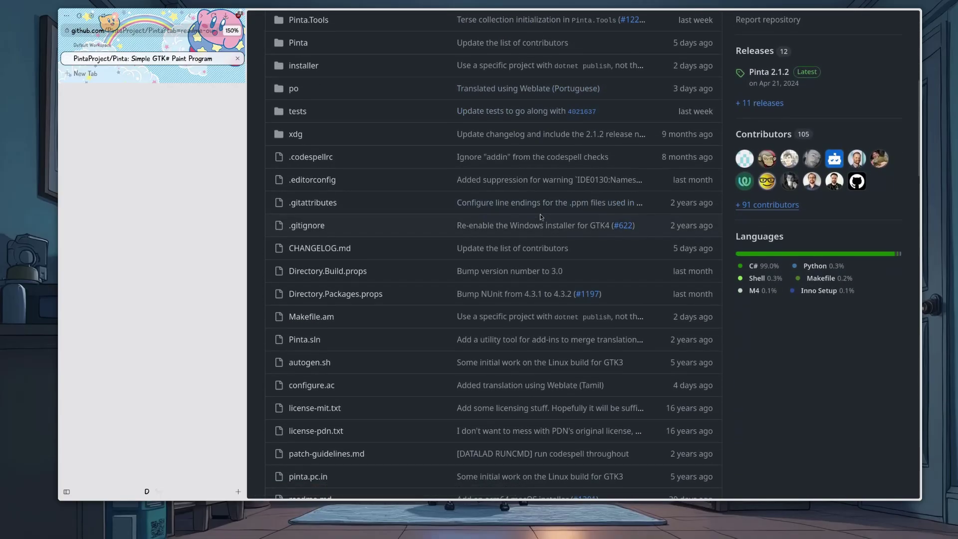
{"action": "scroll", "coordinate": [540, 213], "scroll_direction": "down", "scroll_amount": 3}
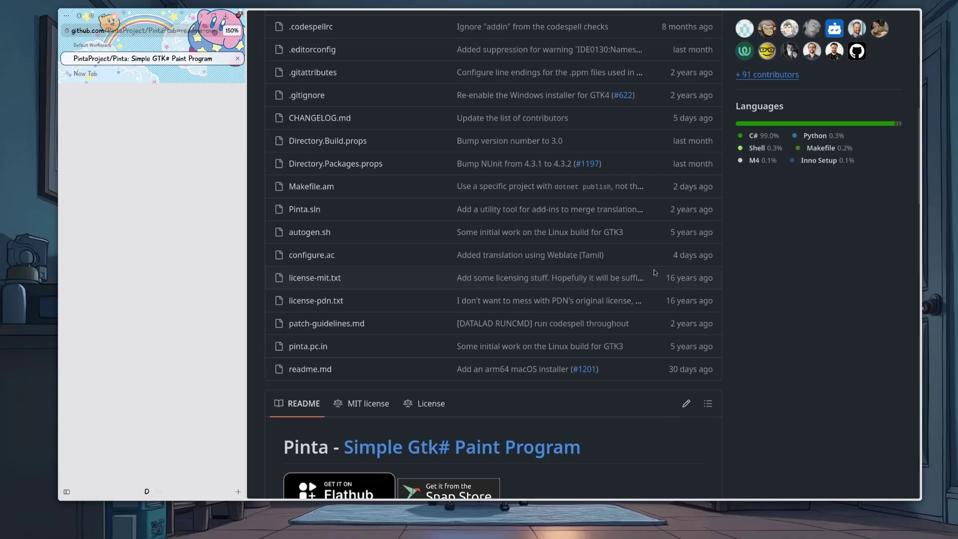
{"action": "scroll", "coordinate": [655, 272], "scroll_direction": "down", "scroll_amount": 7}
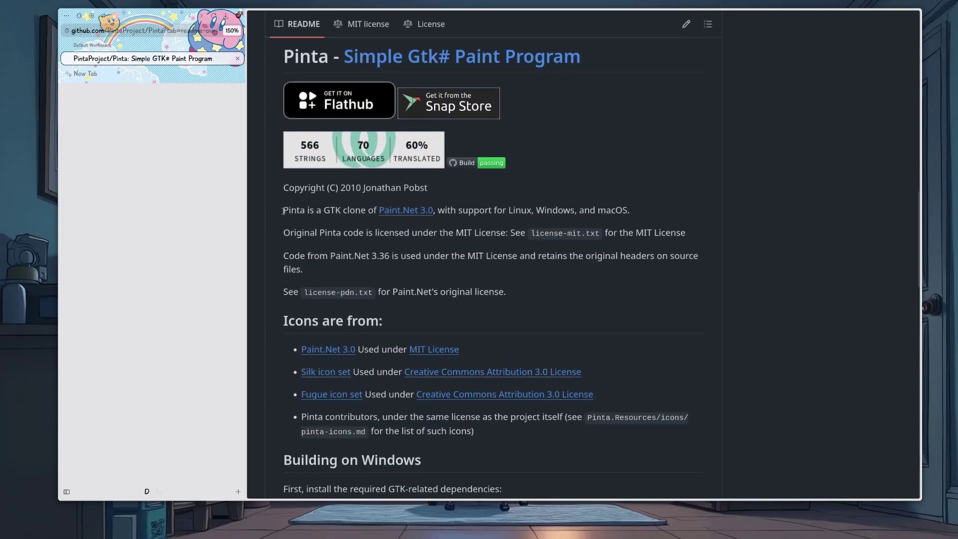
{"action": "mouse_move", "coordinate": [283, 212]}
{"action": "left_mouse_down"}
{"action": "mouse_move", "coordinate": [398, 203]}
{"action": "mouse_move", "coordinate": [439, 212]}
{"action": "left_mouse_up"}
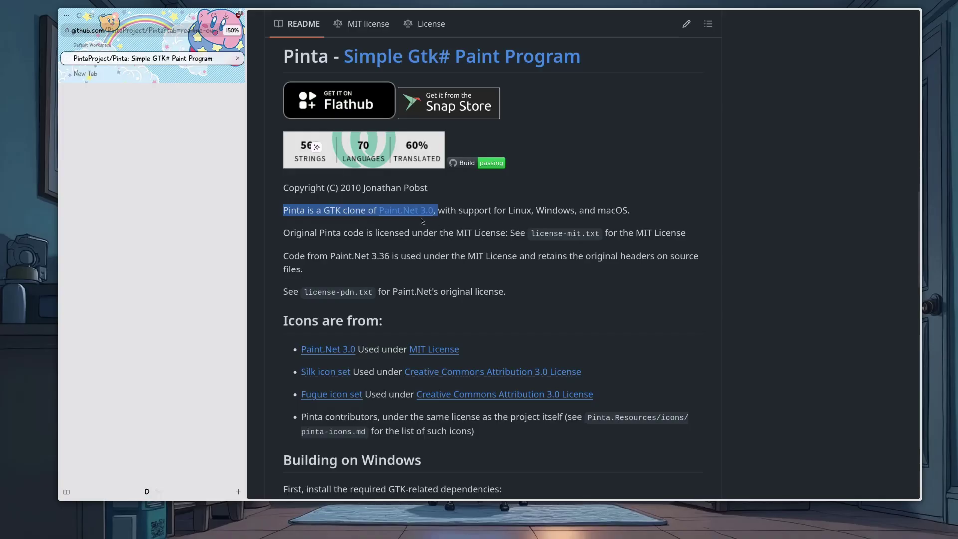
{"action": "left_click", "coordinate": [417, 211]}
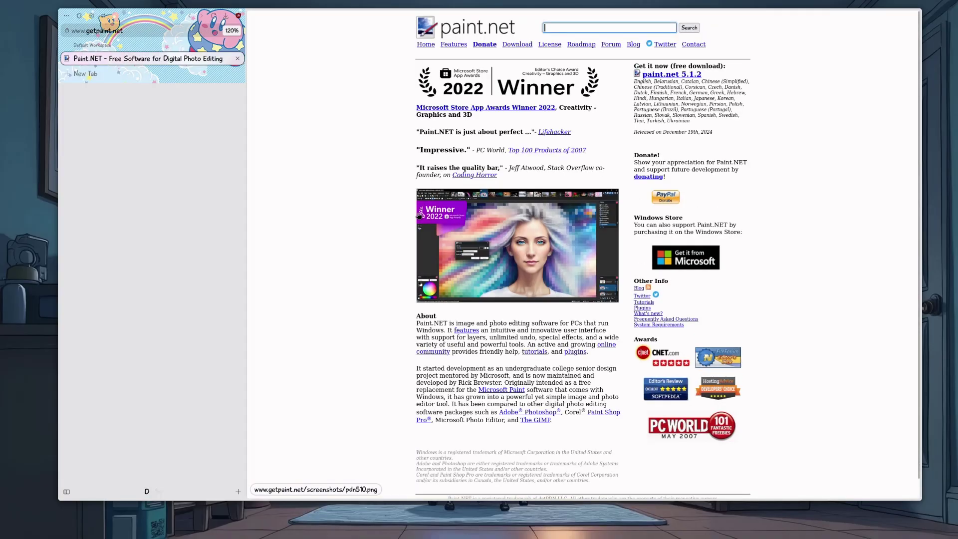
{"action": "left_click", "coordinate": [492, 232]}
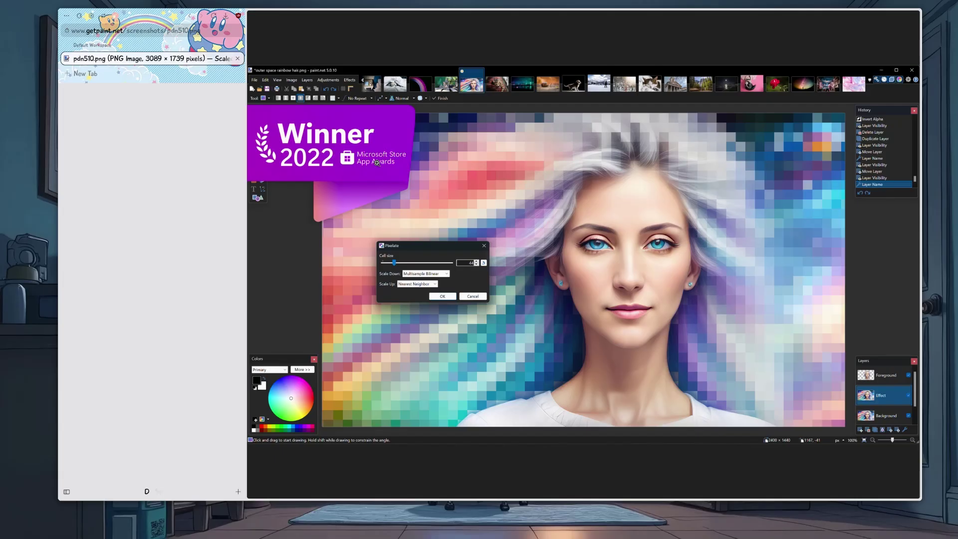
{"action": "key", "text": "alt+Left"}
{"action": "key", "text": "alt+Left"}
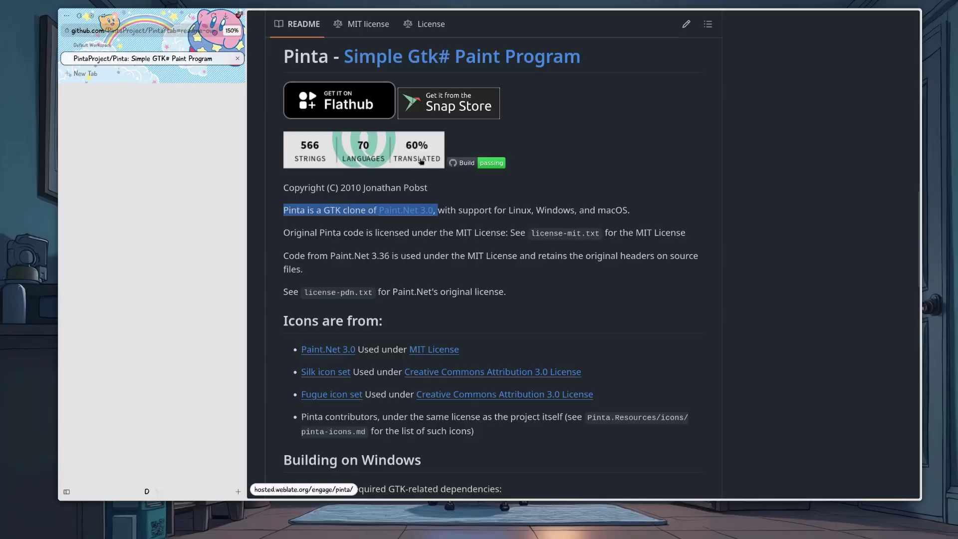
{"action": "left_click", "coordinate": [371, 109]}
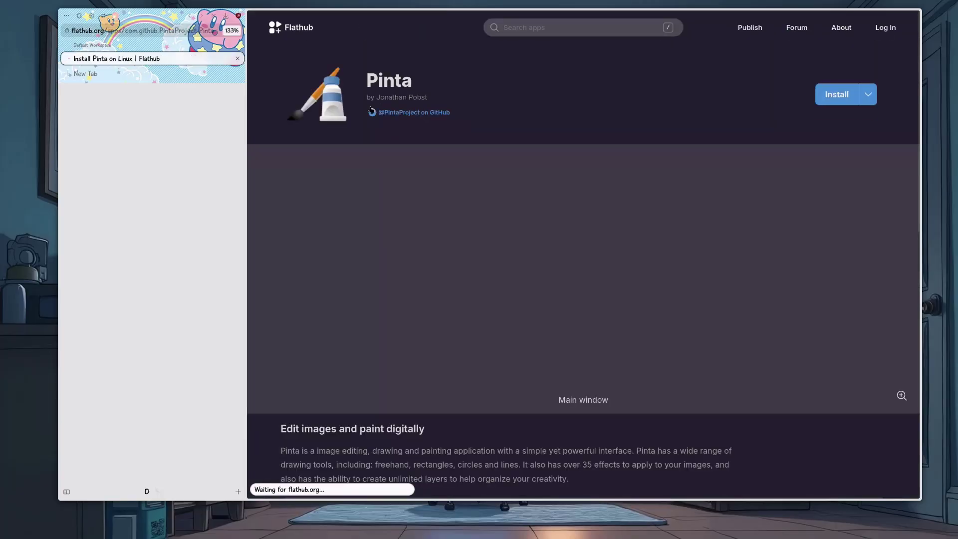
{"action": "scroll", "coordinate": [410, 125], "scroll_direction": "down", "scroll_amount": 2}
{"action": "scroll", "coordinate": [410, 125], "scroll_direction": "down", "scroll_amount": 6}
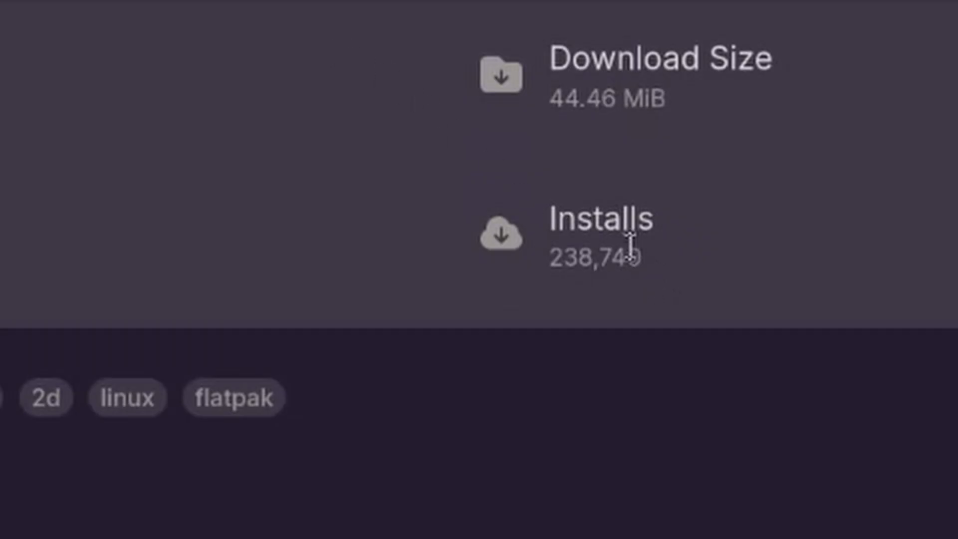
{"action": "double_click", "coordinate": [630, 245]}
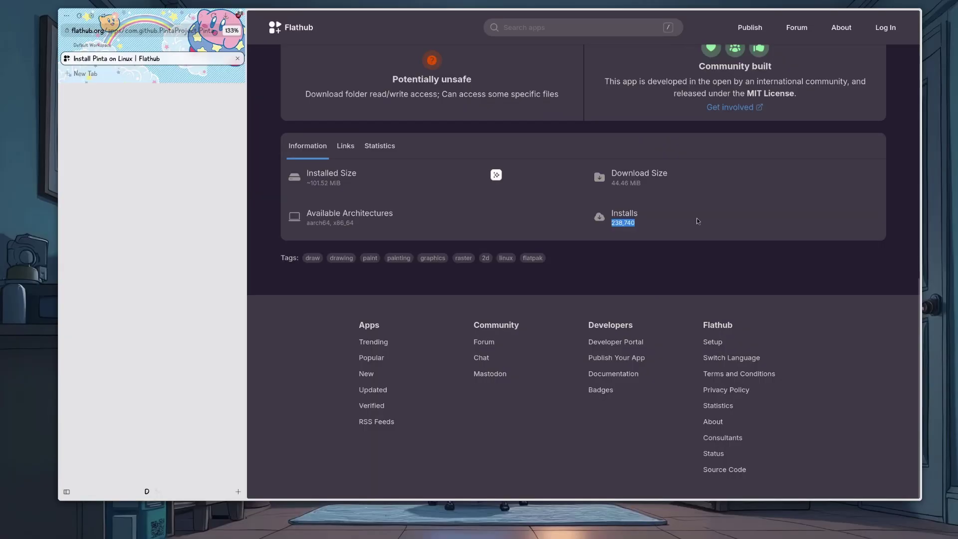
{"action": "key", "text": "alt+Left"}
Step: Scroll back to the repository top and open its 25 tags and releases
{"action": "scroll", "coordinate": [697, 215], "scroll_direction": "up", "scroll_amount": 10}
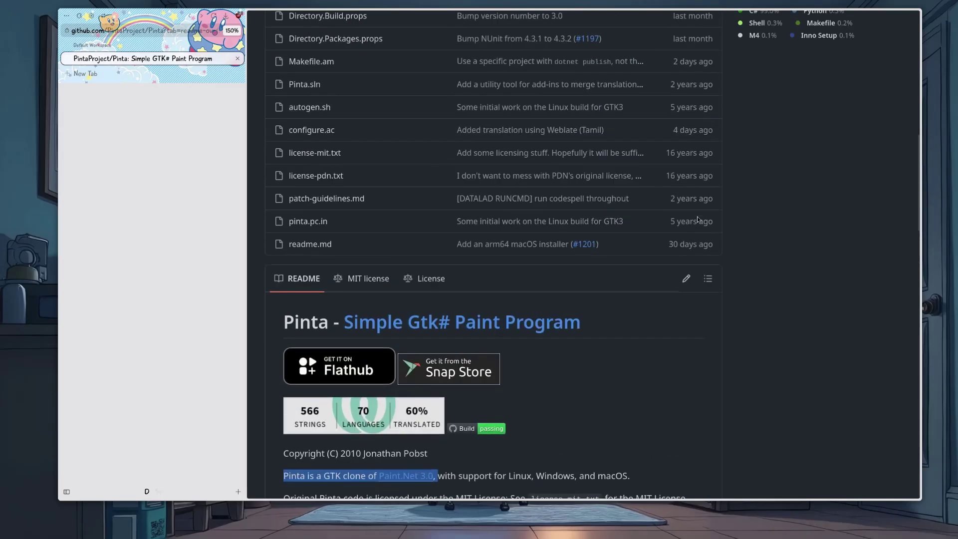
{"action": "scroll", "coordinate": [697, 216], "scroll_direction": "up", "scroll_amount": 4}
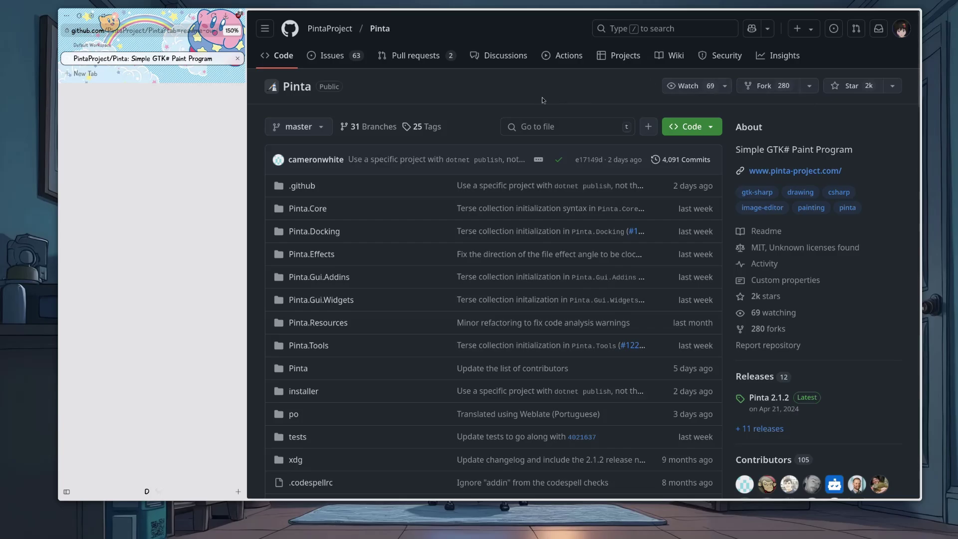
{"action": "left_click", "coordinate": [443, 127]}
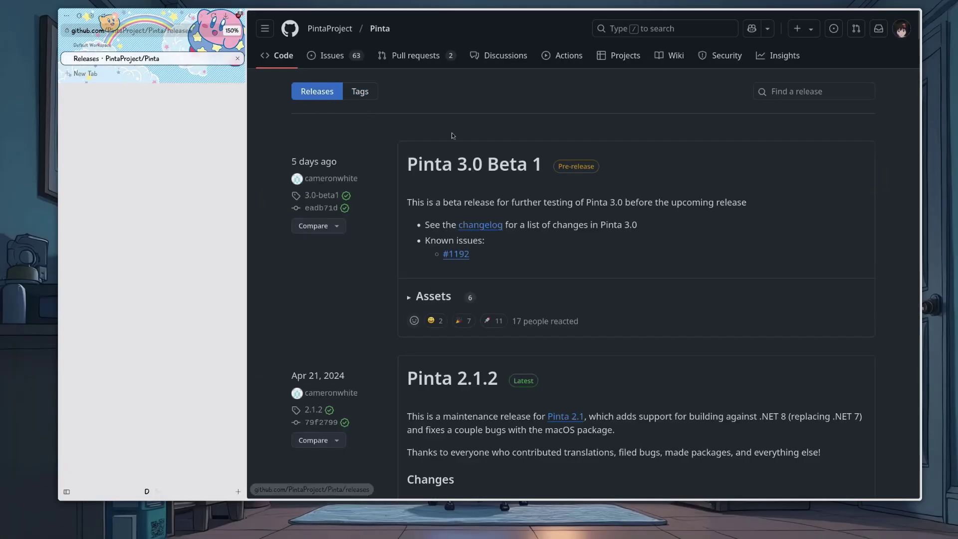
Step: Open the Pinta 3.0 Beta 1 changelog and check the unreleased comparison against 2.1.2
{"action": "left_click", "coordinate": [489, 223]}
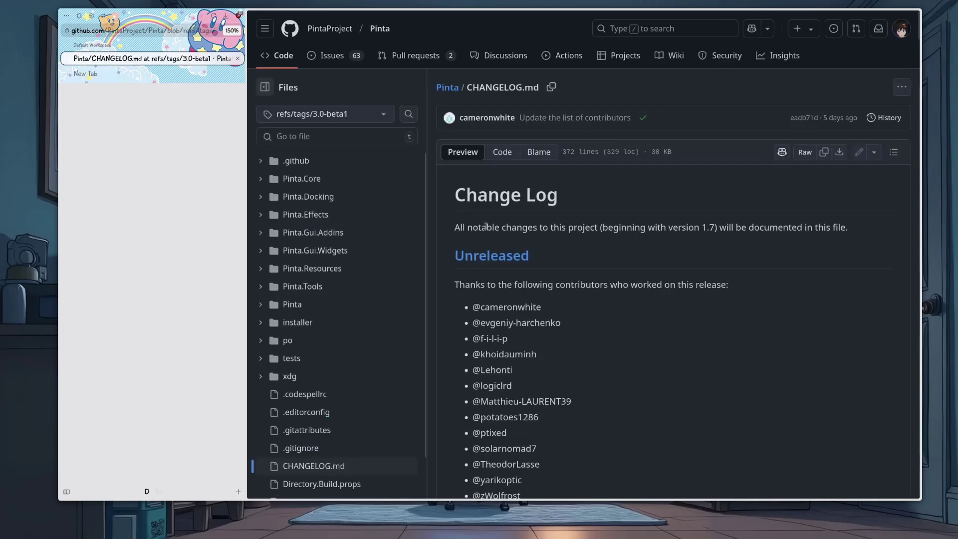
{"action": "scroll", "coordinate": [486, 226], "scroll_direction": "down", "scroll_amount": 3}
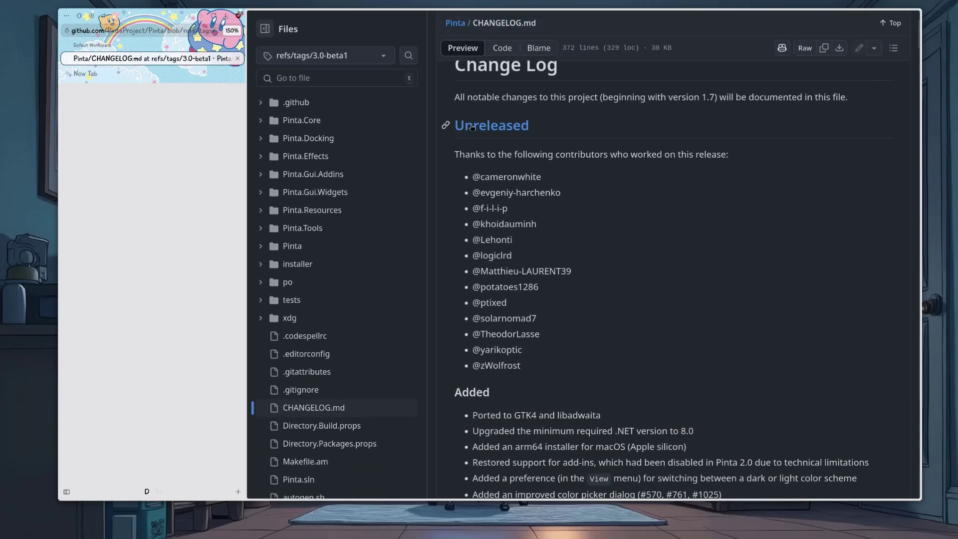
{"action": "left_click", "coordinate": [473, 126]}
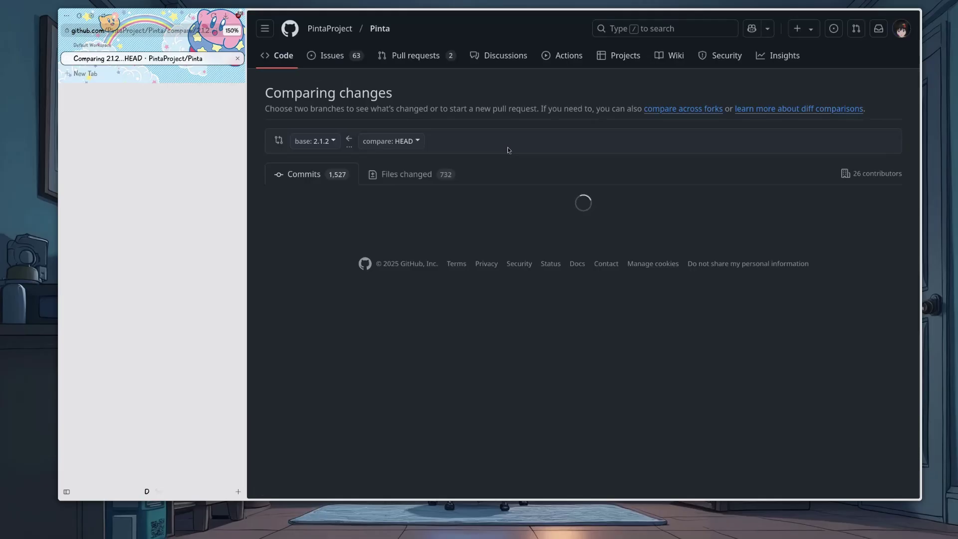
{"action": "key", "text": "alt+Left"}
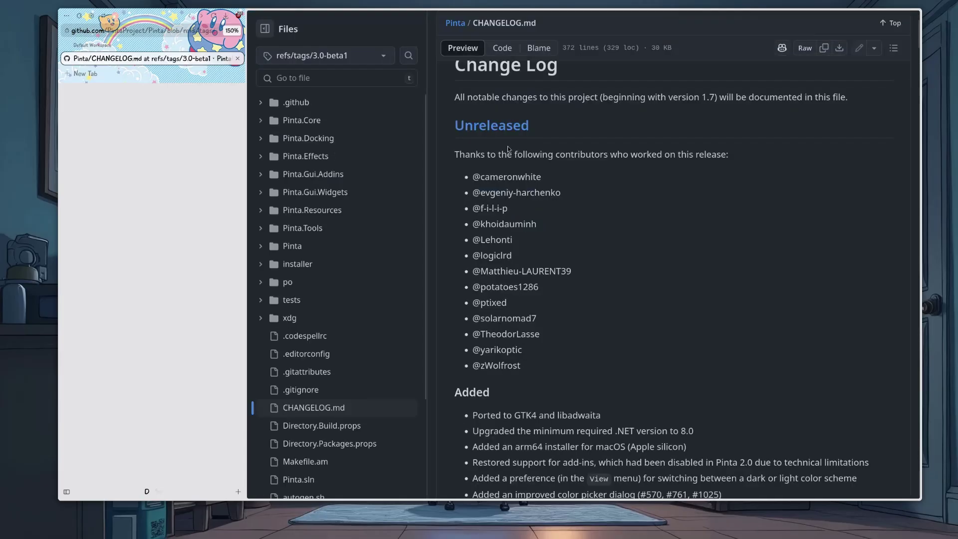
Step: Highlight the Added entries: GTK4/libadwaita port, .NET 8.0 upgrade, Outline Object and Align Object
{"action": "scroll", "coordinate": [509, 142], "scroll_direction": "down", "scroll_amount": 3}
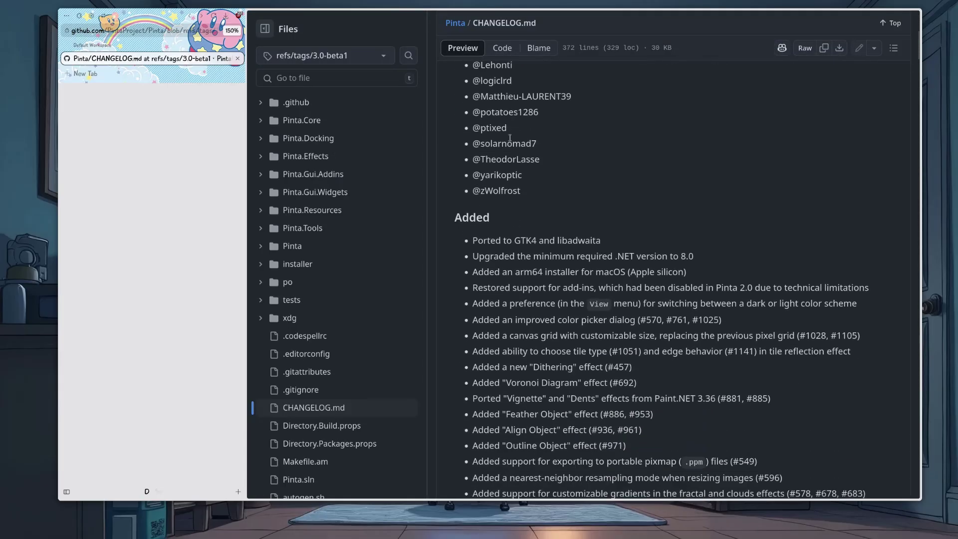
{"action": "scroll", "coordinate": [509, 138], "scroll_direction": "down", "scroll_amount": 2}
{"action": "triple_click", "coordinate": [513, 153]}
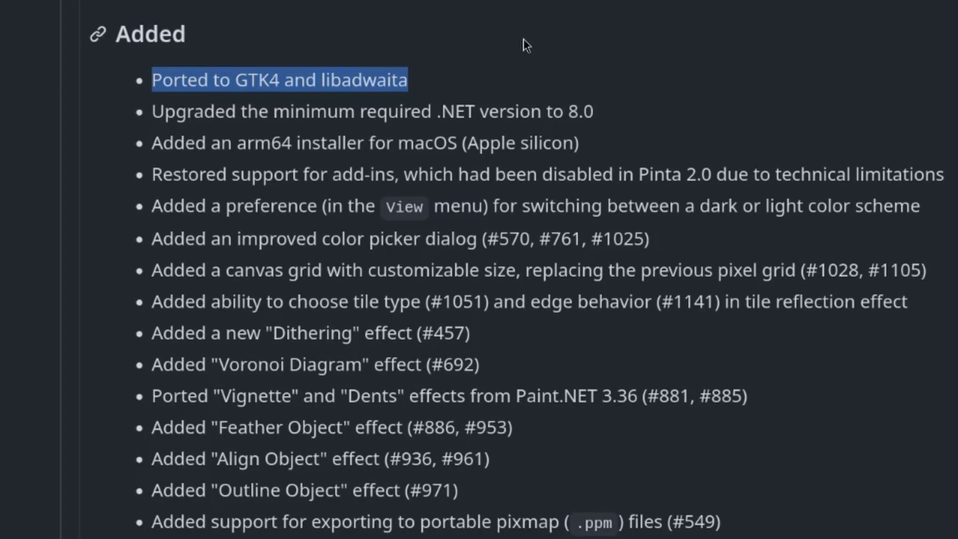
{"action": "triple_click", "coordinate": [470, 107]}
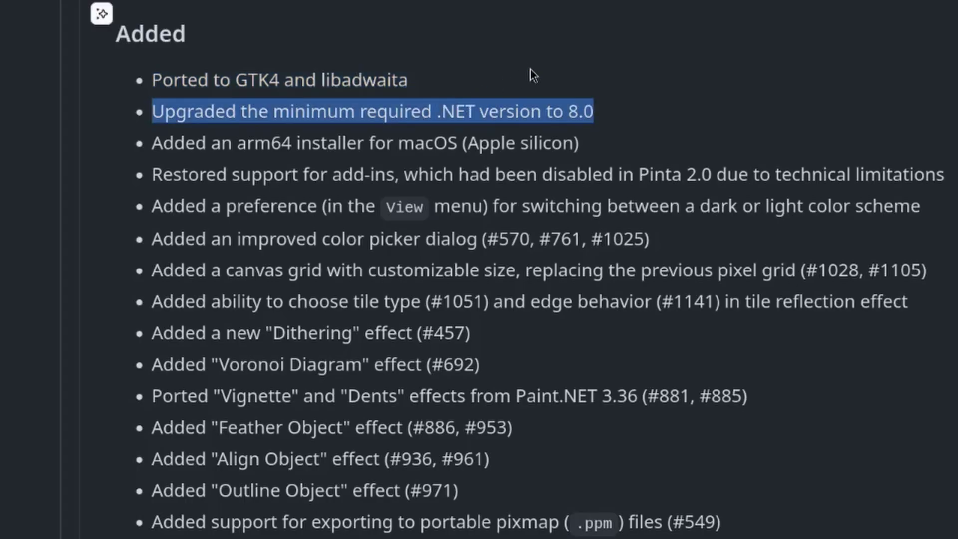
{"action": "scroll", "coordinate": [448, 56], "scroll_direction": "down", "scroll_amount": 5}
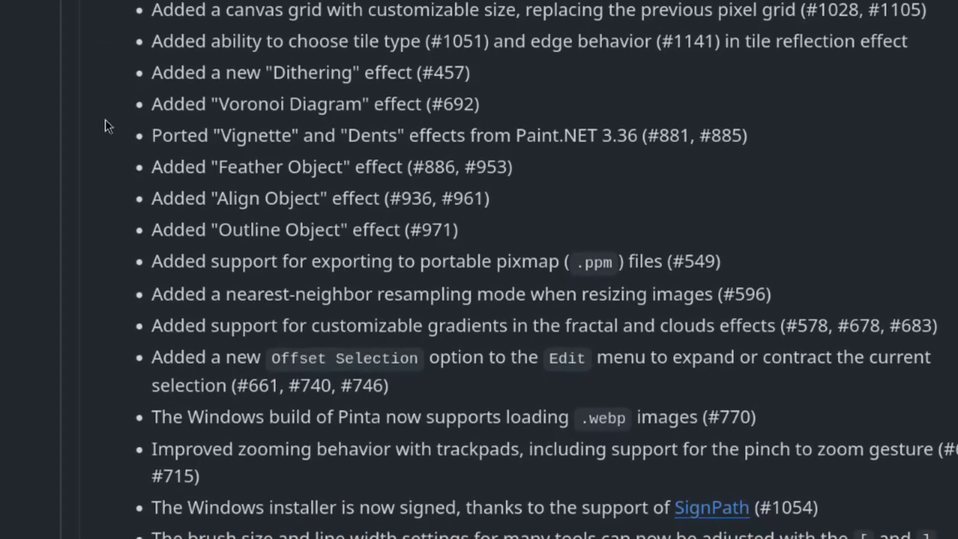
{"action": "triple_click", "coordinate": [190, 223]}
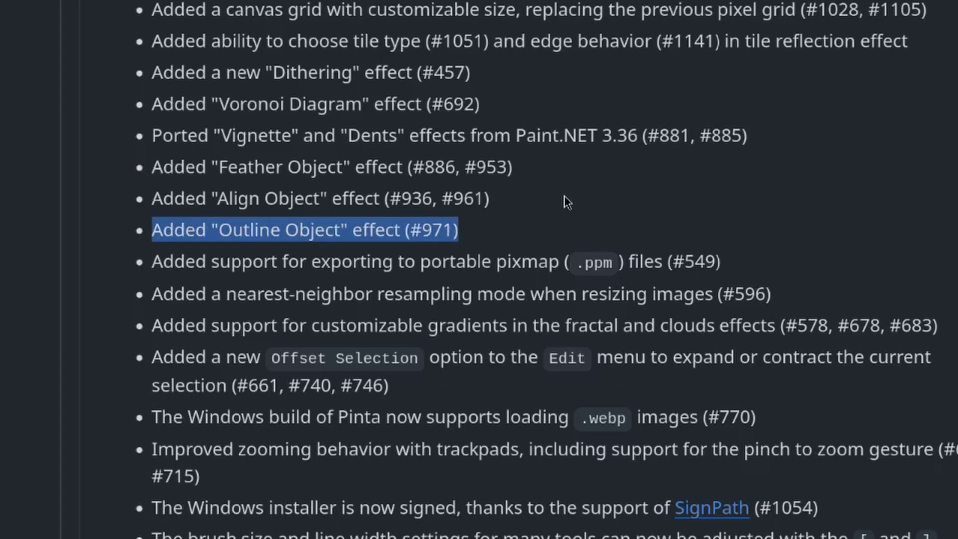
{"action": "triple_click", "coordinate": [405, 193]}
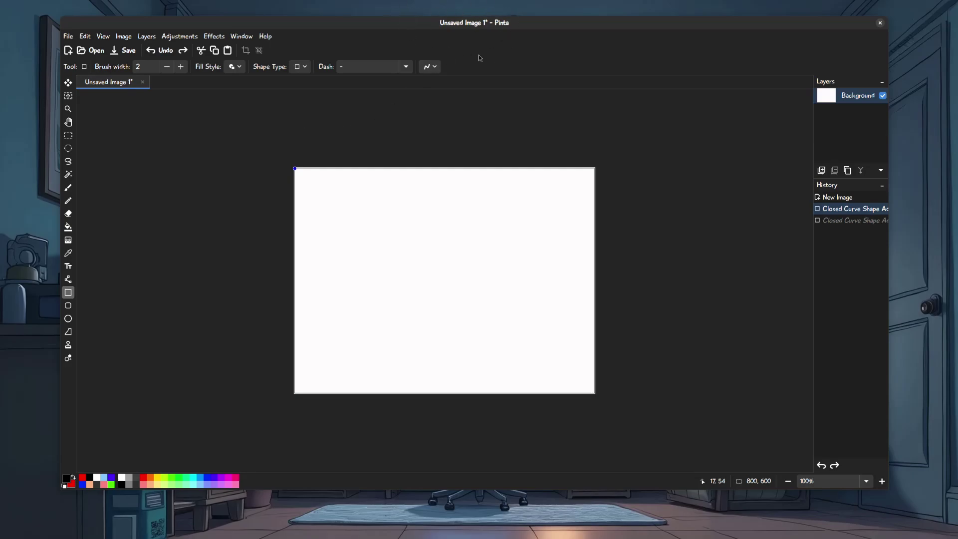
Step: Browse the Layers menu without changing anything, then start a new 800 × 600 image
{"action": "left_click", "coordinate": [179, 36]}
{"action": "mouse_move", "coordinate": [146, 36]}
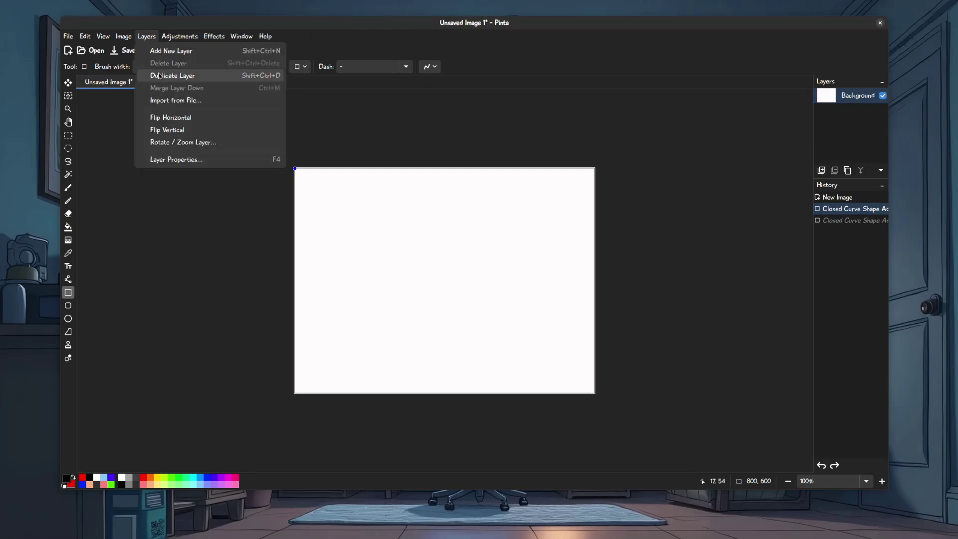
{"action": "left_click", "coordinate": [108, 111]}
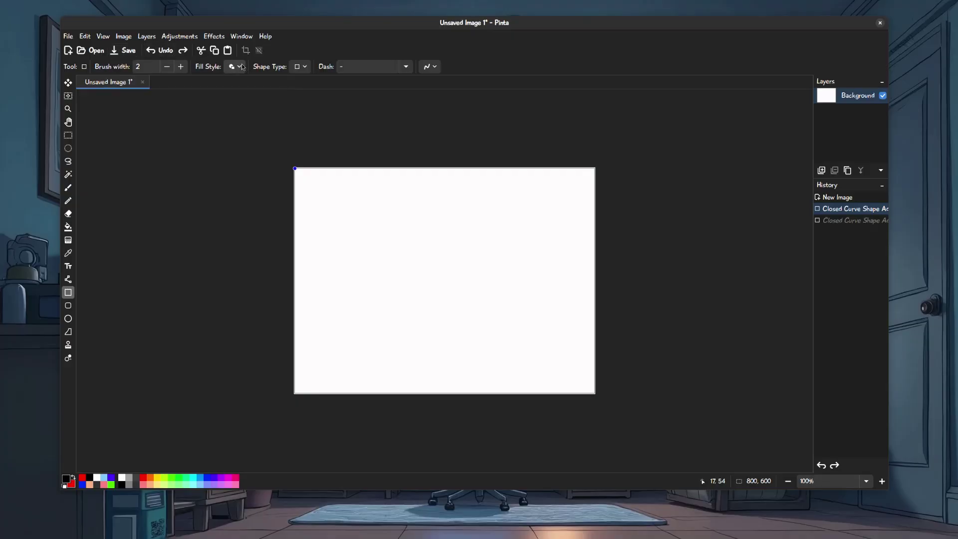
{"action": "left_click", "coordinate": [70, 52]}
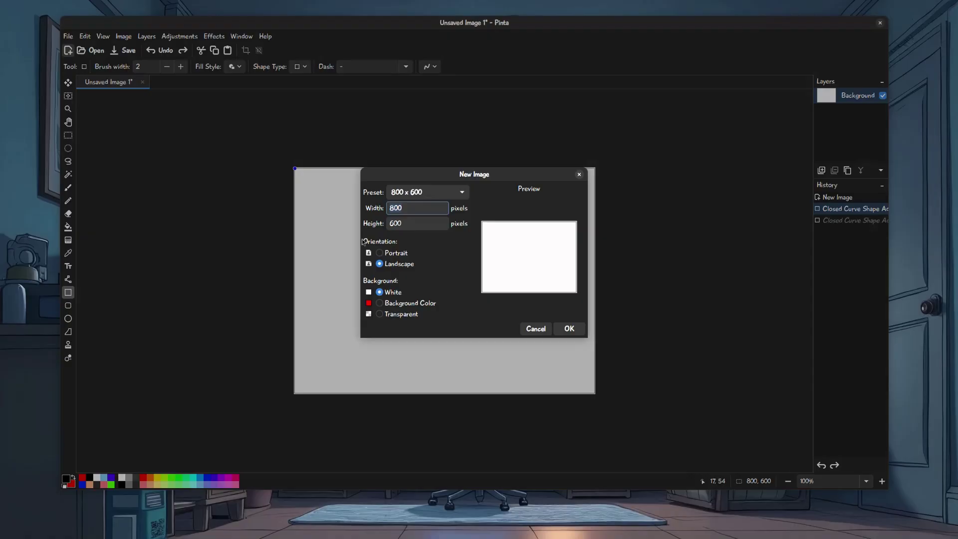
Step: Create the blank 800 × 600 image and switch between the unsaved image tabs
{"action": "left_click", "coordinate": [568, 329]}
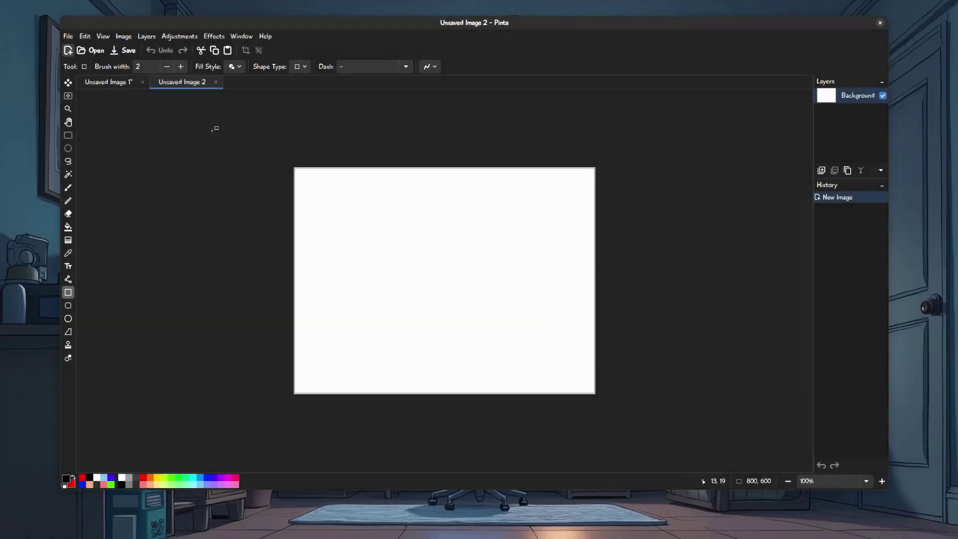
{"action": "left_click", "coordinate": [100, 85]}
{"action": "left_click", "coordinate": [180, 83]}
Step: Draw a red filled rectangle, curve its top edge downward, and close the image window
{"action": "left_click_drag", "start_coordinate": [360, 218], "coordinate": [558, 342]}
{"action": "left_click_drag", "start_coordinate": [451, 219], "coordinate": [460, 283]}
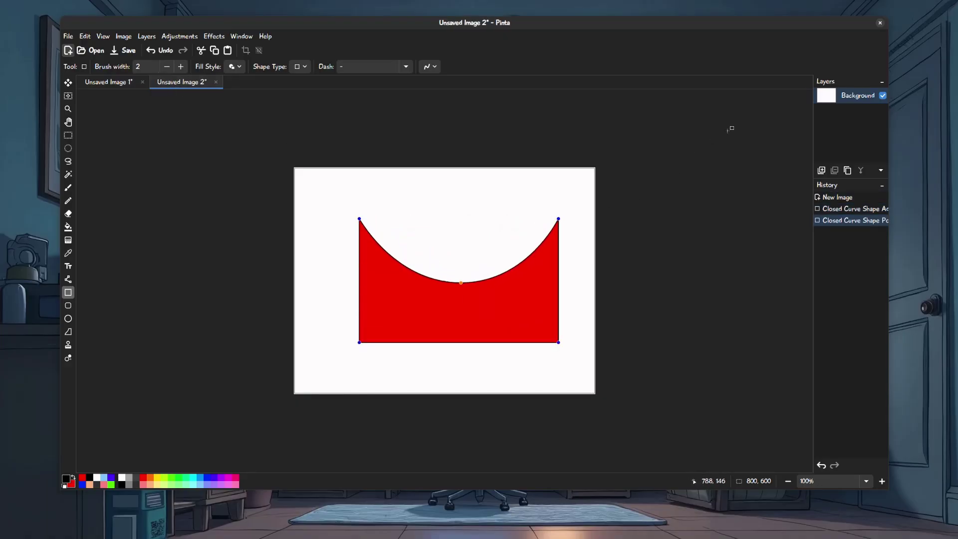
{"action": "left_click", "coordinate": [880, 23]}
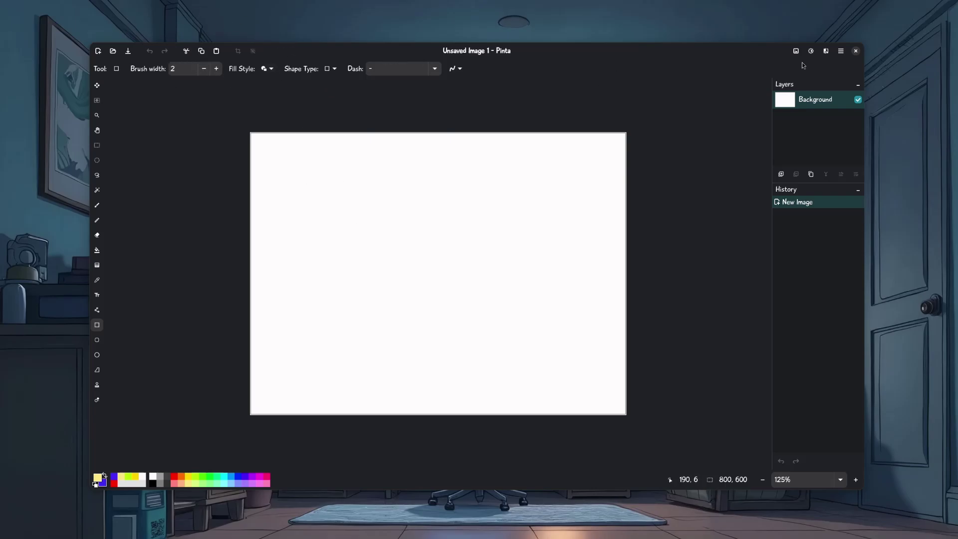
Step: Look through the main menu's Edit commands and the Adjustments list, then start a new image
{"action": "left_click", "coordinate": [842, 52]}
{"action": "left_click", "coordinate": [843, 82]}
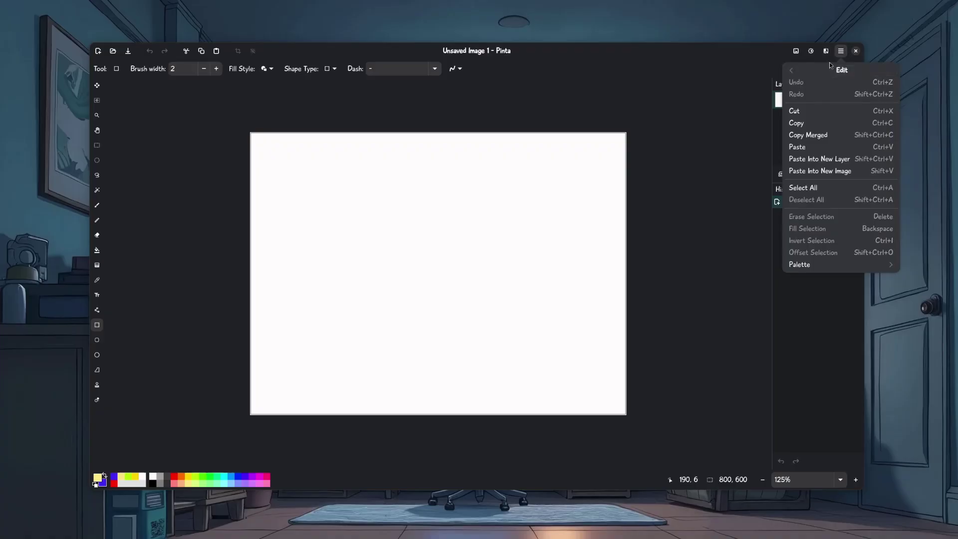
{"action": "left_click", "coordinate": [812, 53]}
{"action": "left_click", "coordinate": [811, 53]}
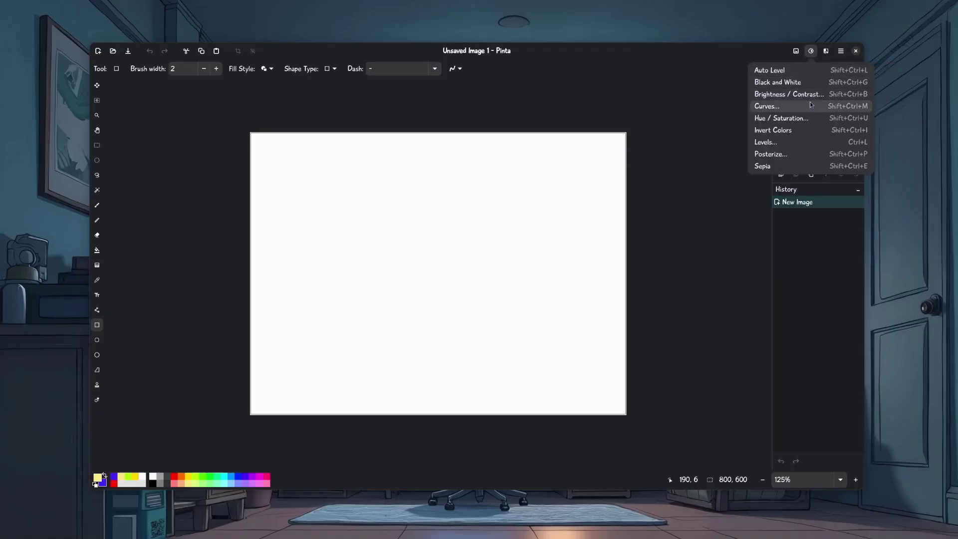
{"action": "left_click", "coordinate": [624, 89]}
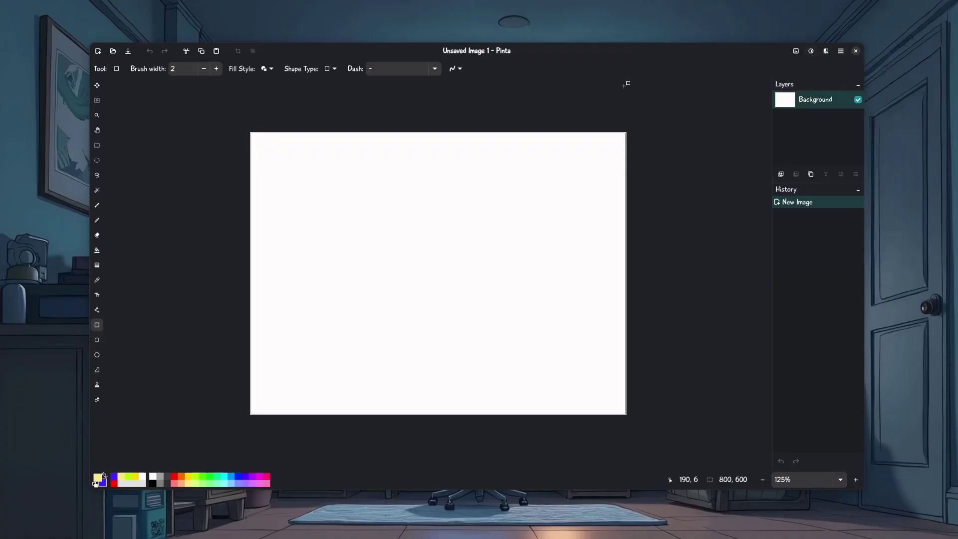
{"action": "left_click", "coordinate": [98, 50]}
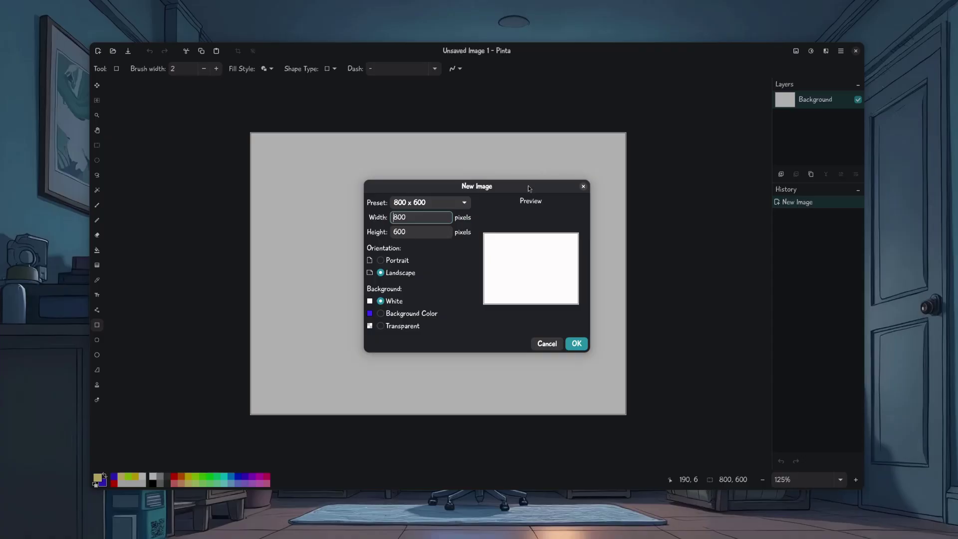
Step: Create a second blank 800 × 600 image and flip between the two image tabs
{"action": "left_click", "coordinate": [579, 341]}
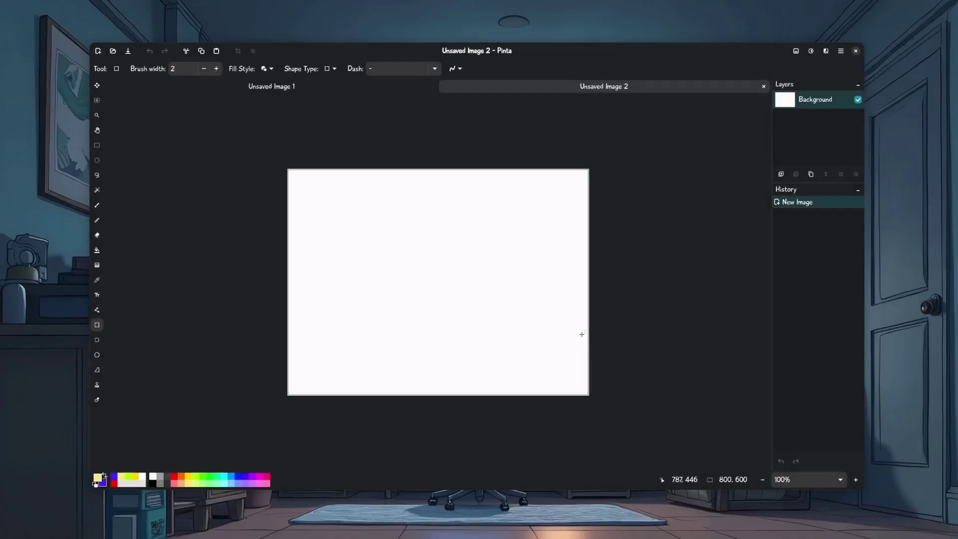
{"action": "left_click", "coordinate": [309, 87]}
{"action": "left_click", "coordinate": [523, 89]}
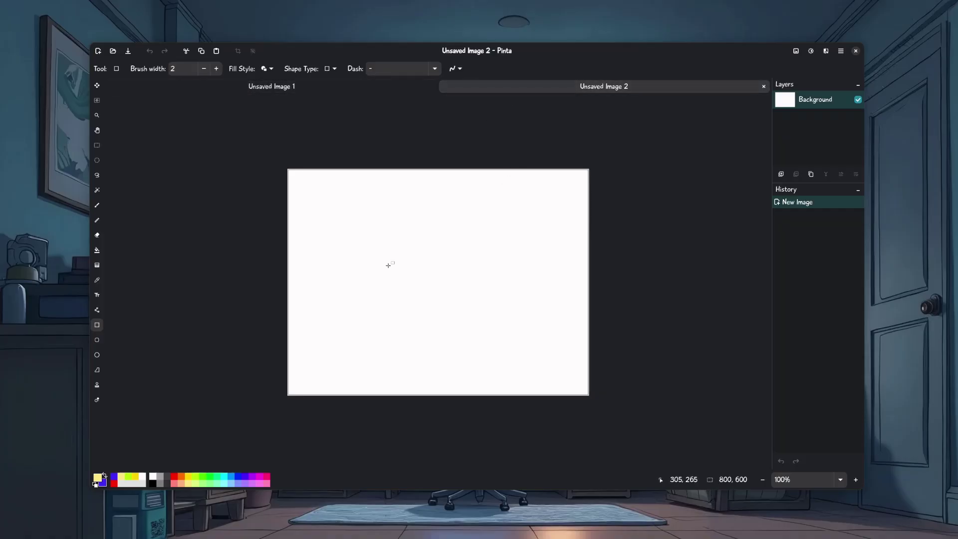
Step: Draw a blue filled rectangle, bend its top edge into a downward curve, and close the window
{"action": "mouse_move", "coordinate": [357, 240]}
{"action": "left_mouse_down"}
{"action": "mouse_move", "coordinate": [477, 306]}
{"action": "mouse_move", "coordinate": [545, 327]}
{"action": "left_mouse_up"}
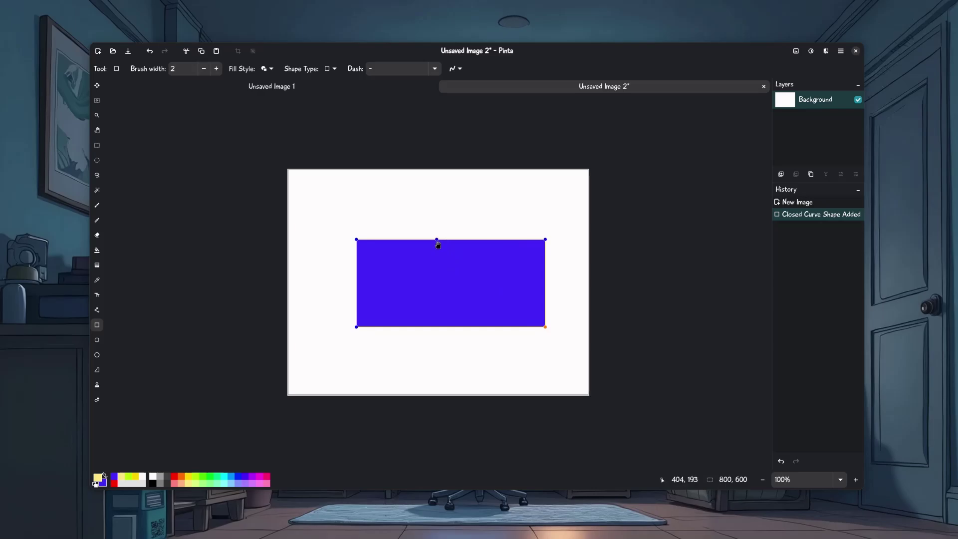
{"action": "left_click_drag", "start_coordinate": [441, 240], "coordinate": [444, 273]}
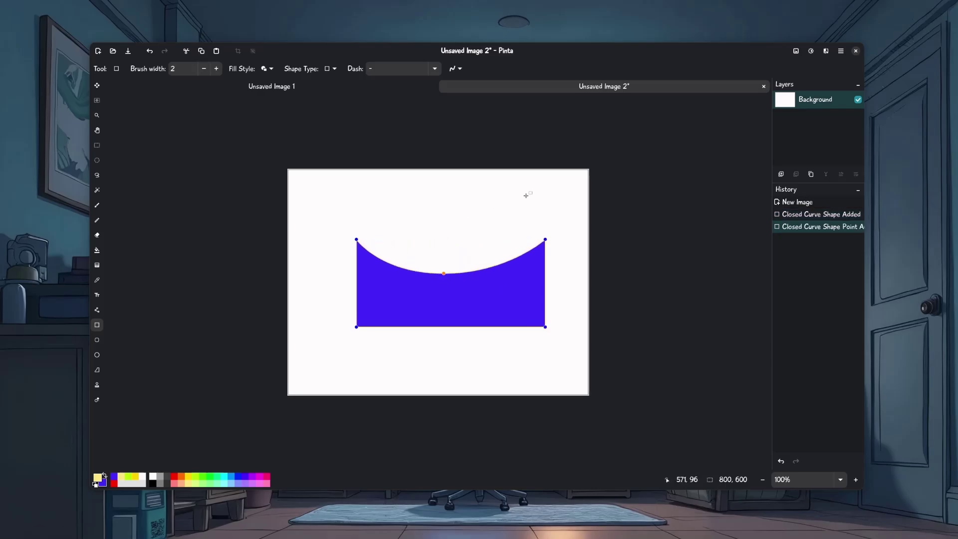
{"action": "left_click", "coordinate": [856, 51]}
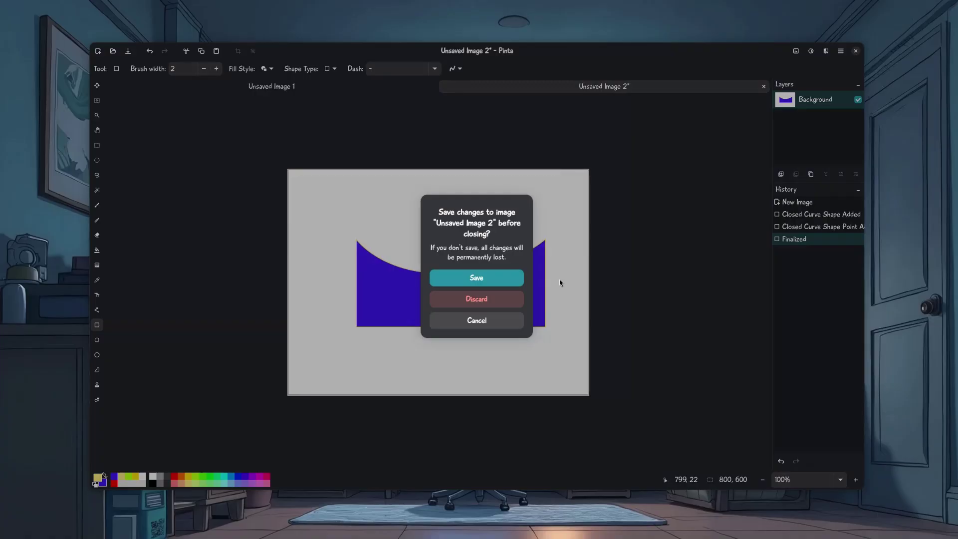
Step: Launch the Adwaita adaptive preview from GTK Inspector and cancel the save prompt
{"action": "key", "text": "ctrl+shift+d"}
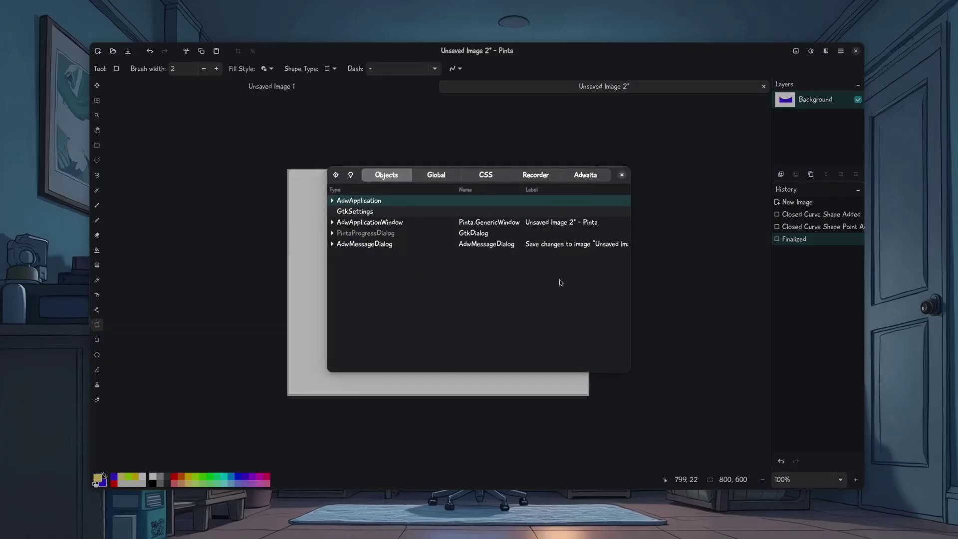
{"action": "left_click", "coordinate": [592, 174]}
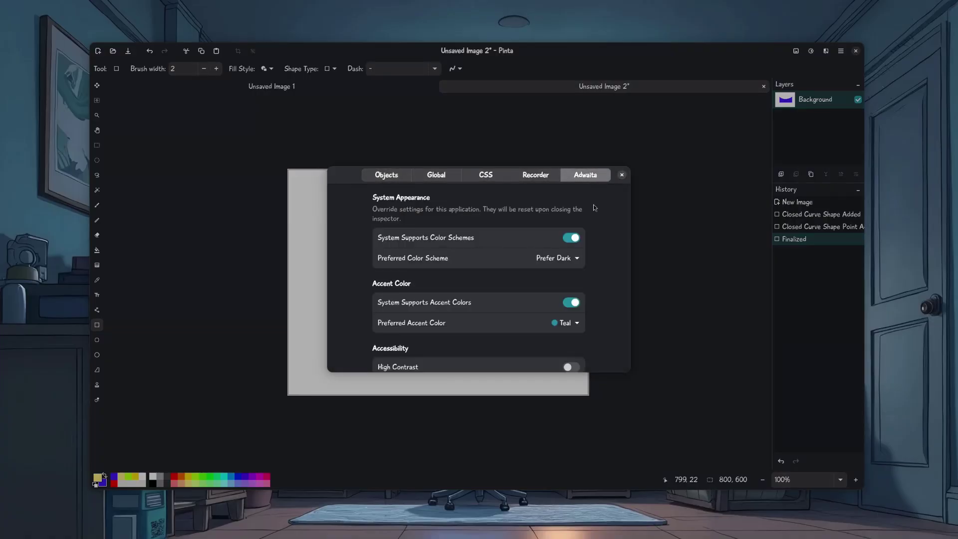
{"action": "scroll", "coordinate": [602, 240], "scroll_direction": "down", "scroll_amount": 3}
{"action": "left_click", "coordinate": [574, 351]}
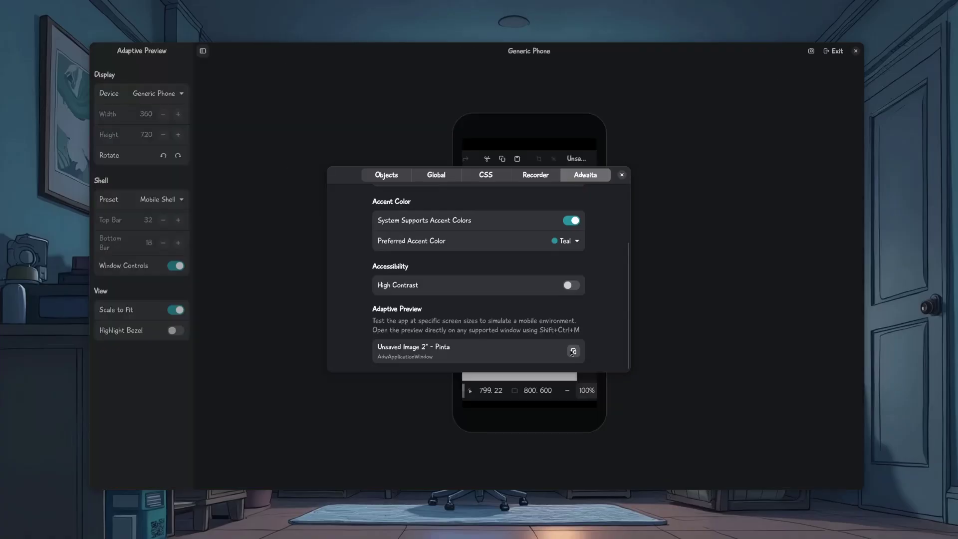
{"action": "key", "text": "ctrl+shift+d"}
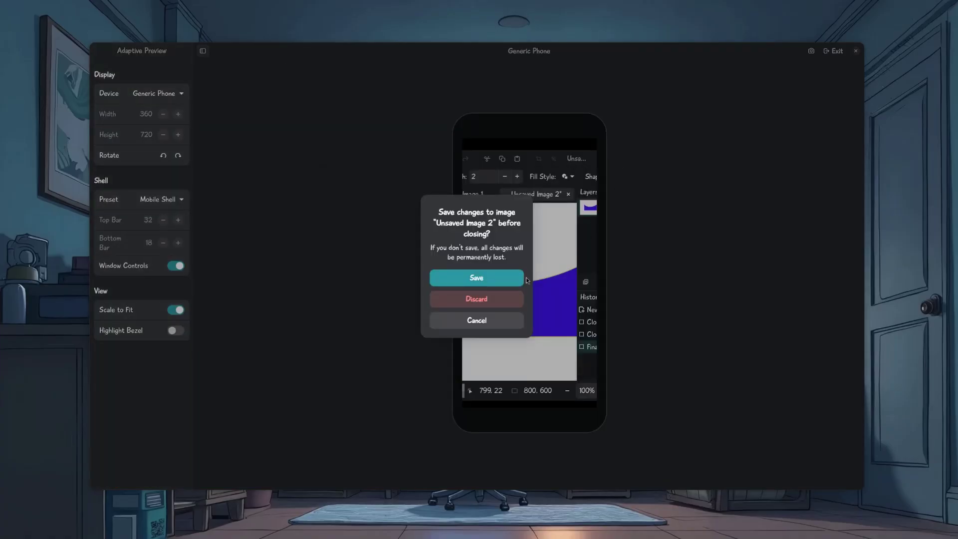
{"action": "left_click", "coordinate": [502, 317]}
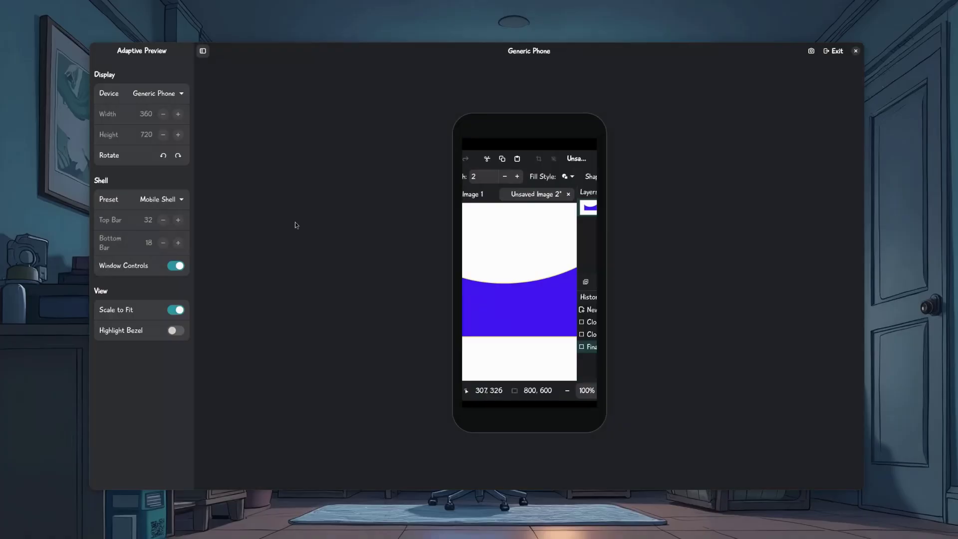
Step: Preview on a Generic Tablet in fullscreen with window controls turned off
{"action": "left_click", "coordinate": [173, 100]}
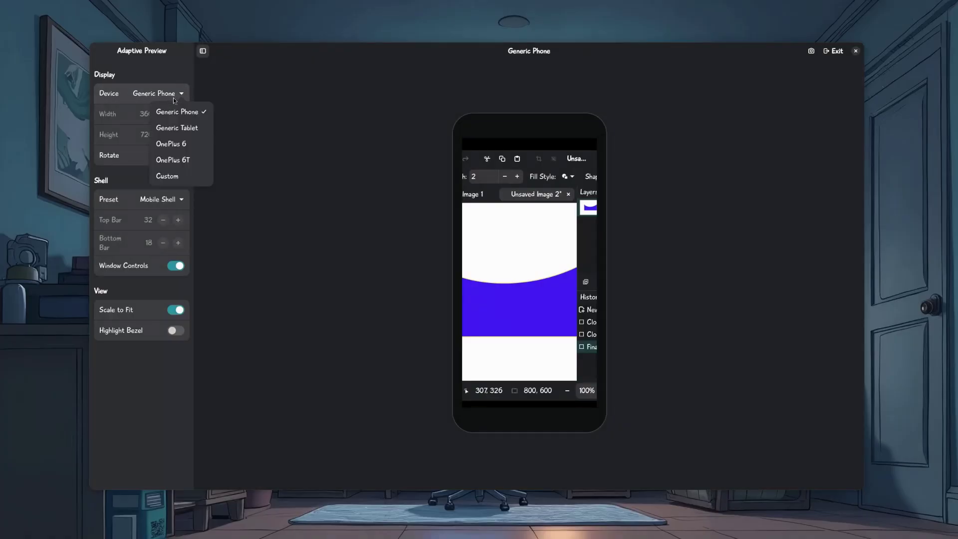
{"action": "left_click", "coordinate": [180, 127]}
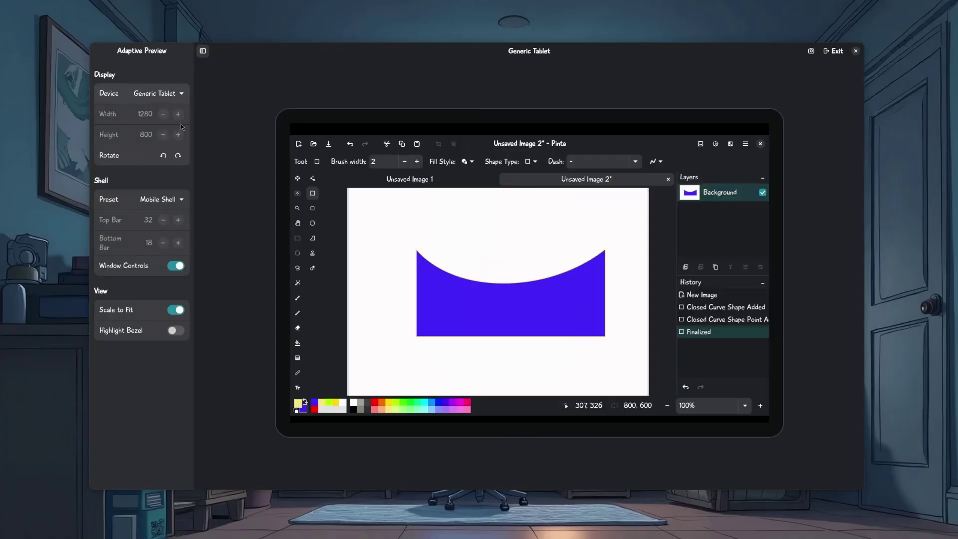
{"action": "left_click", "coordinate": [168, 267]}
{"action": "left_click", "coordinate": [169, 209]}
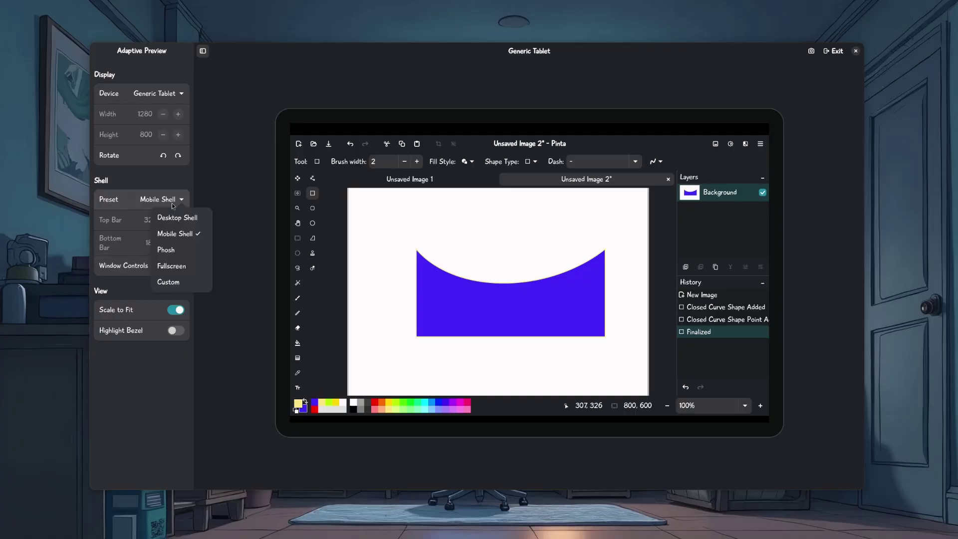
{"action": "left_click", "coordinate": [178, 270]}
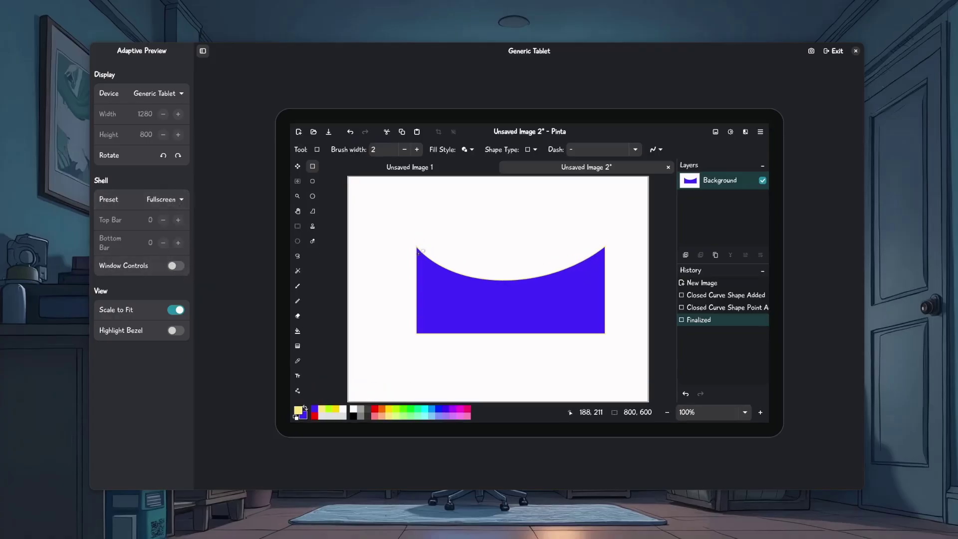
Step: Set magenta as the primary colour and paint a freehand scribble across the canvas
{"action": "left_click", "coordinate": [461, 411]}
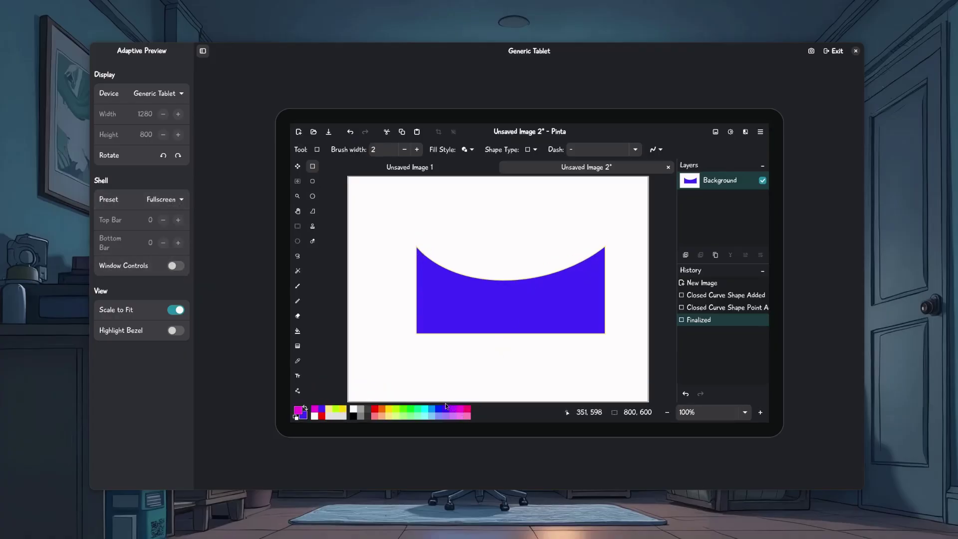
{"action": "left_click", "coordinate": [297, 286]}
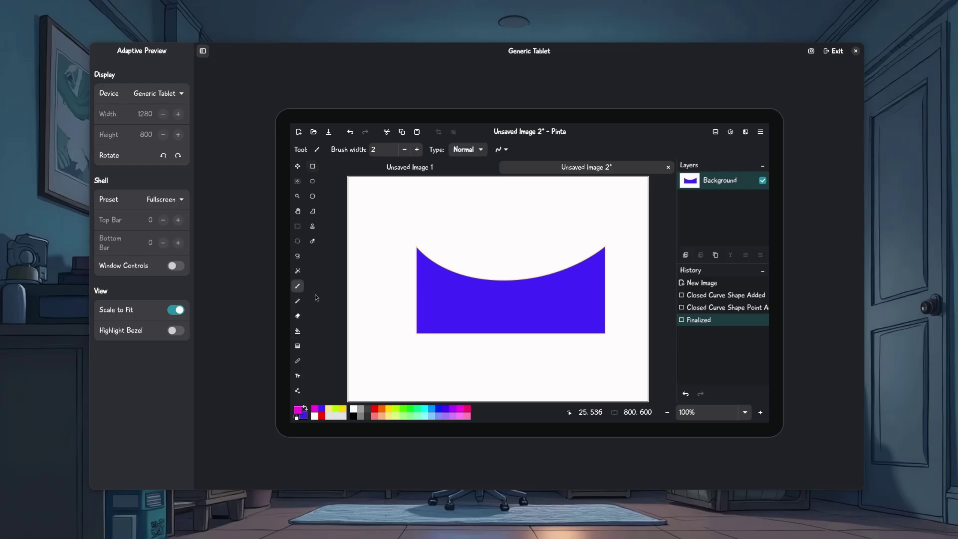
{"action": "mouse_move", "coordinate": [384, 293]}
{"action": "left_mouse_down"}
{"action": "mouse_move", "coordinate": [522, 266]}
{"action": "mouse_move", "coordinate": [517, 307]}
{"action": "mouse_move", "coordinate": [504, 236]}
{"action": "mouse_move", "coordinate": [605, 191]}
{"action": "mouse_move", "coordinate": [497, 266]}
{"action": "mouse_move", "coordinate": [533, 235]}
{"action": "left_mouse_up"}
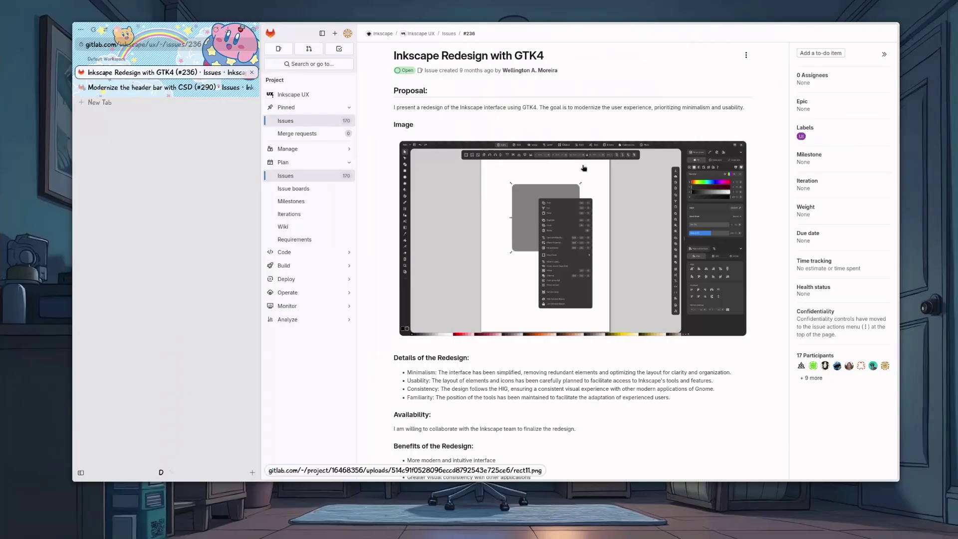
Step: Open the GTK4 redesign mockup image, then draw a large magenta rectangle with wider corner rounding (57.581)
{"action": "left_click", "coordinate": [567, 216]}
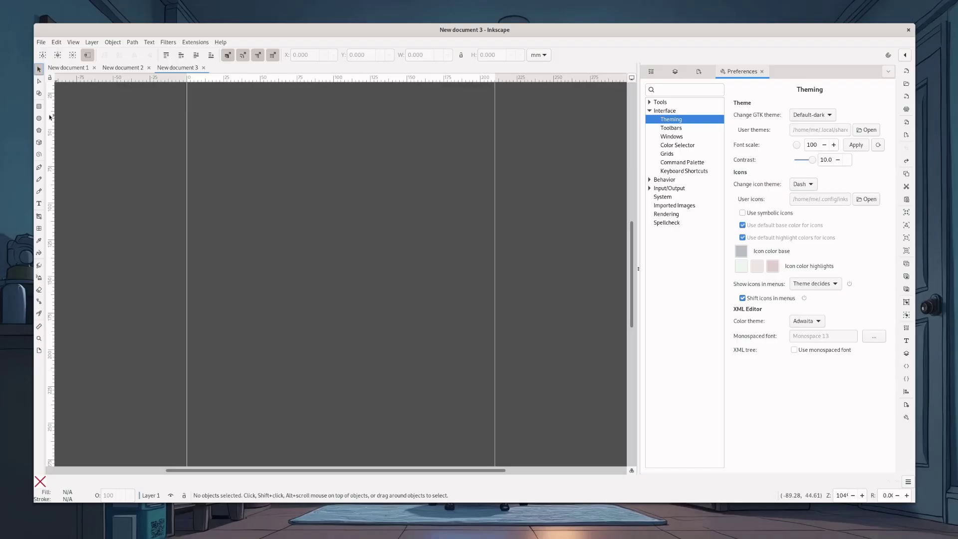
{"action": "left_click", "coordinate": [39, 106]}
{"action": "left_click_drag", "start_coordinate": [240, 158], "coordinate": [485, 352]}
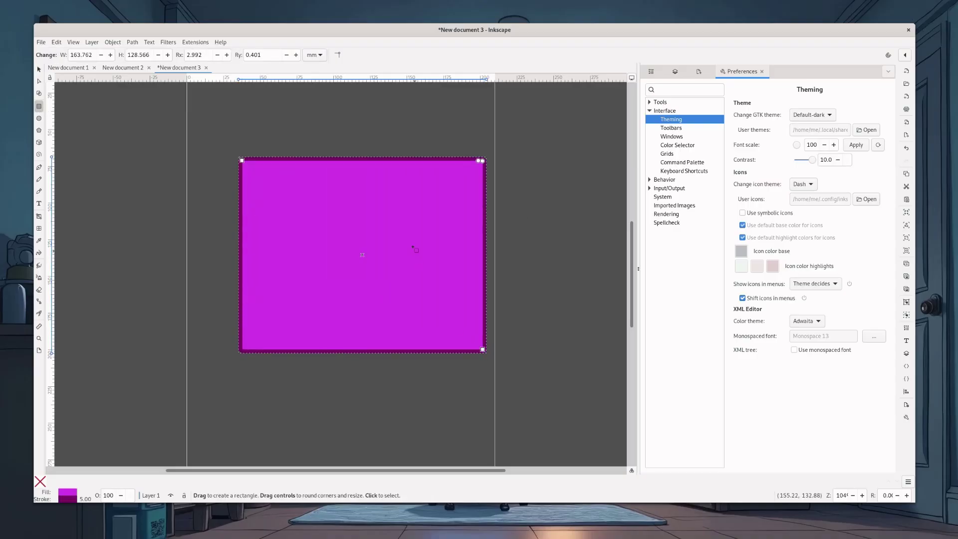
{"action": "left_click_drag", "start_coordinate": [478, 160], "coordinate": [398, 161]}
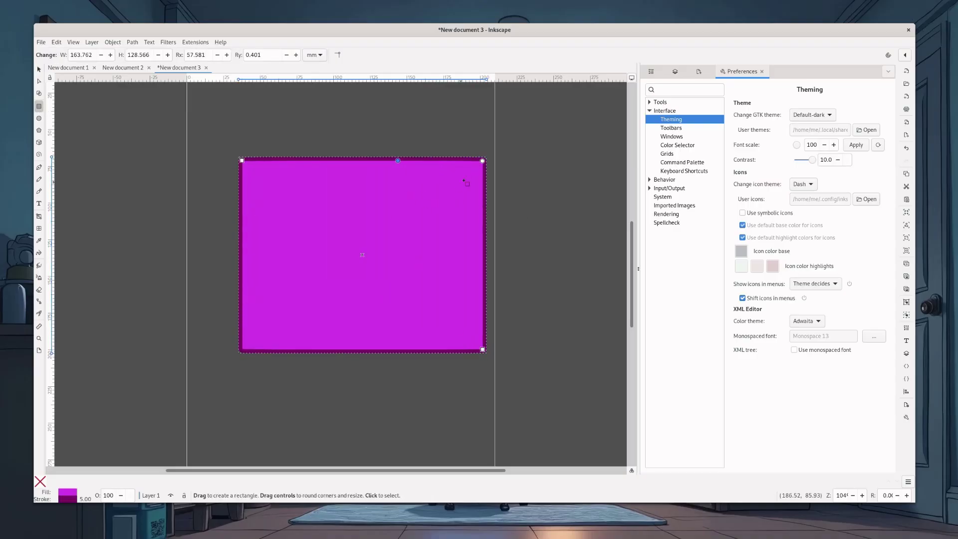